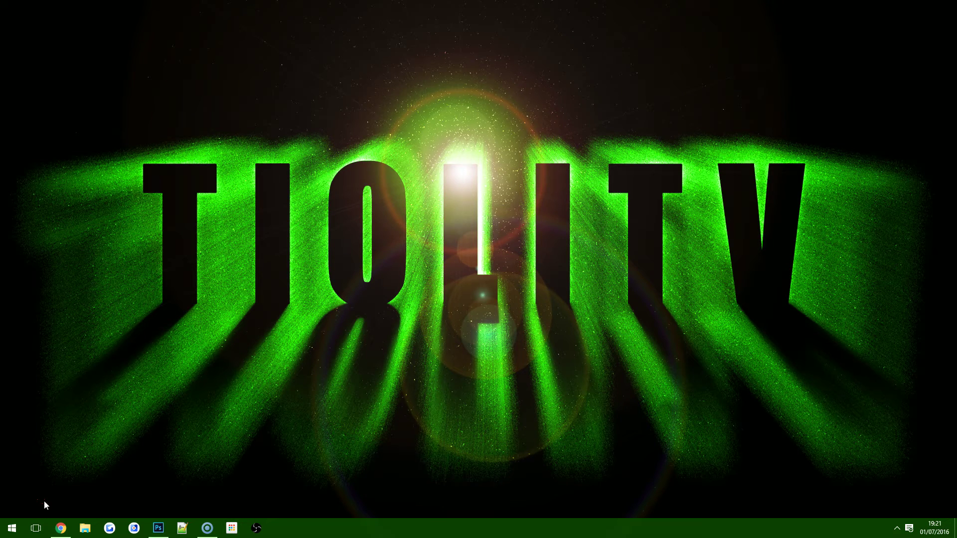
- Hide the black Stroke effect on the Watermark document so the TioliTV letters stay plain white
left_click(158, 528)
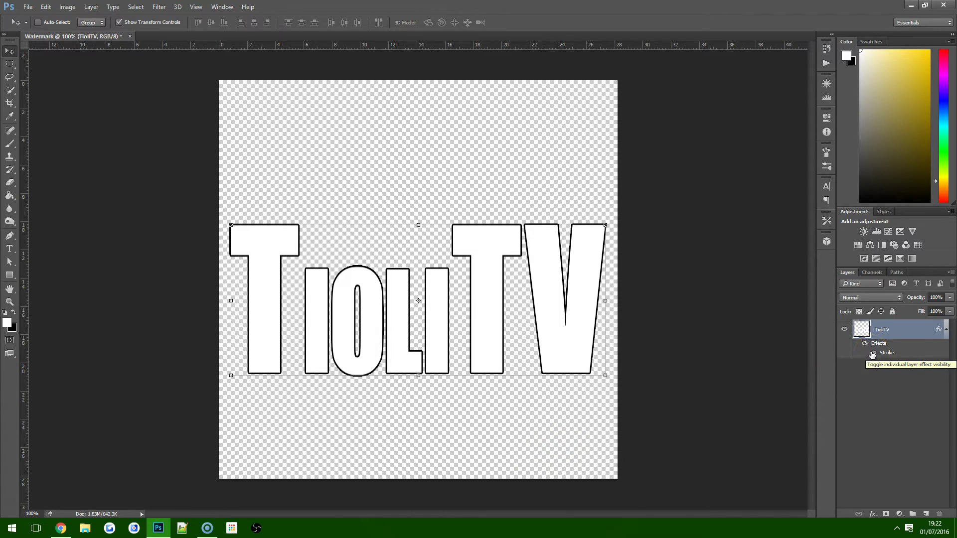
left_click(873, 354)
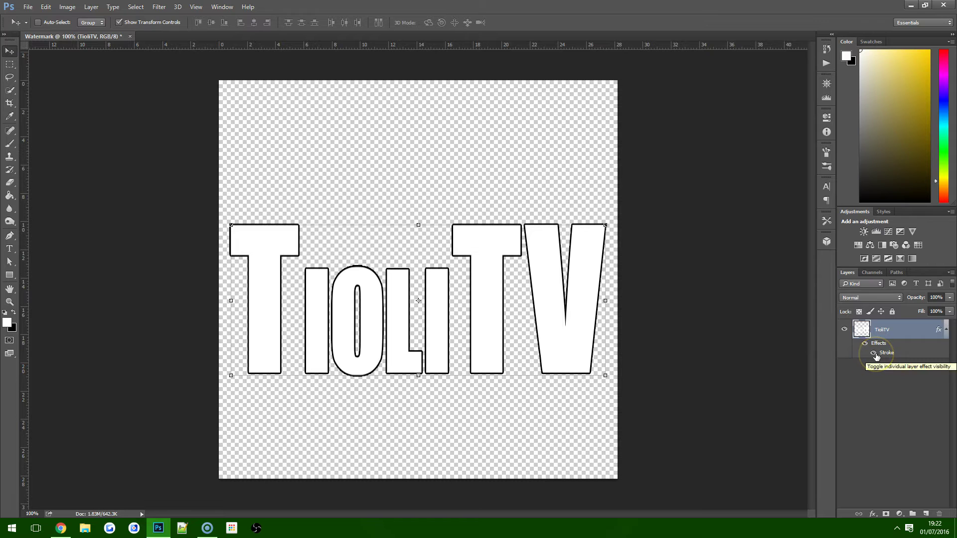
left_click(872, 353)
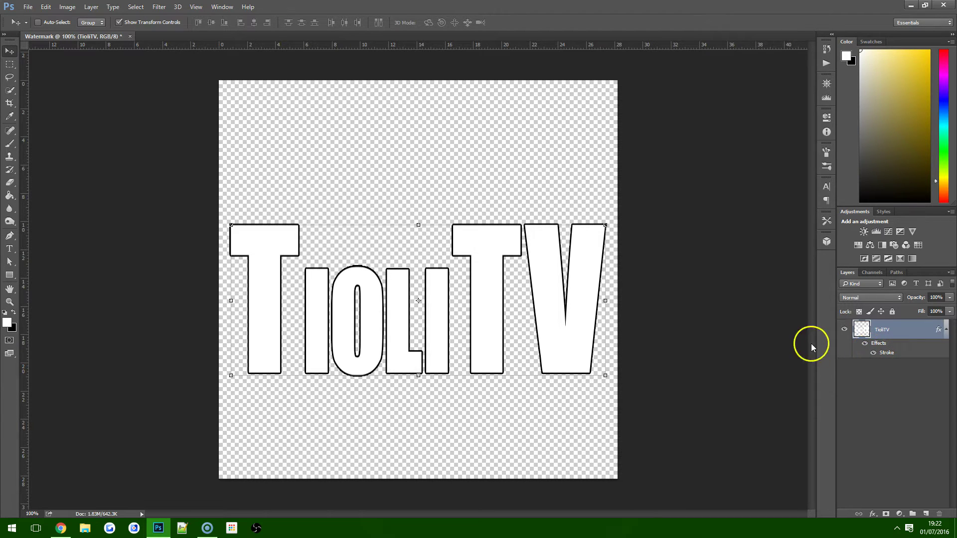
left_click(865, 353)
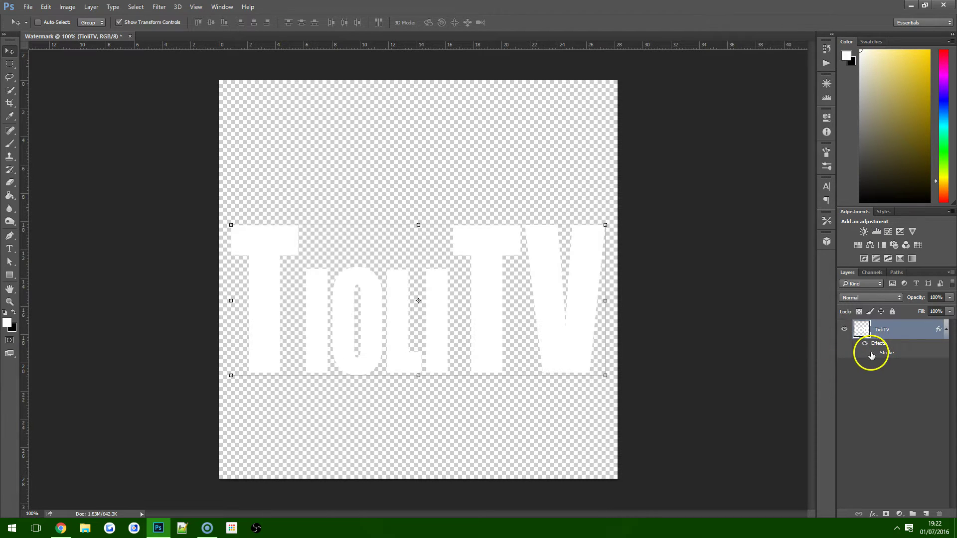
- Save the white lettering via Save As as a PNG named AAAA, accepting the PNG options
left_click(27, 6)
left_click(46, 118)
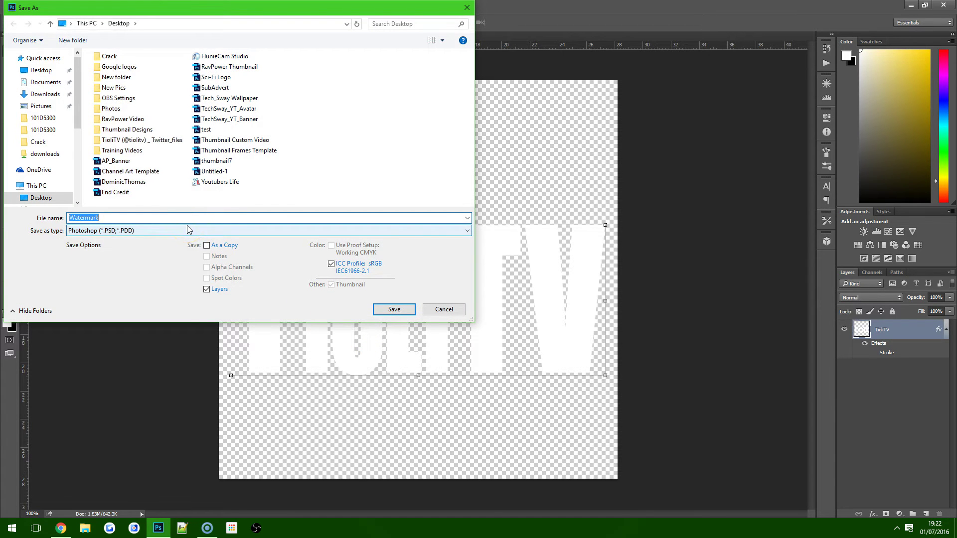
type("AAAA")
left_click(309, 231)
left_click(230, 363)
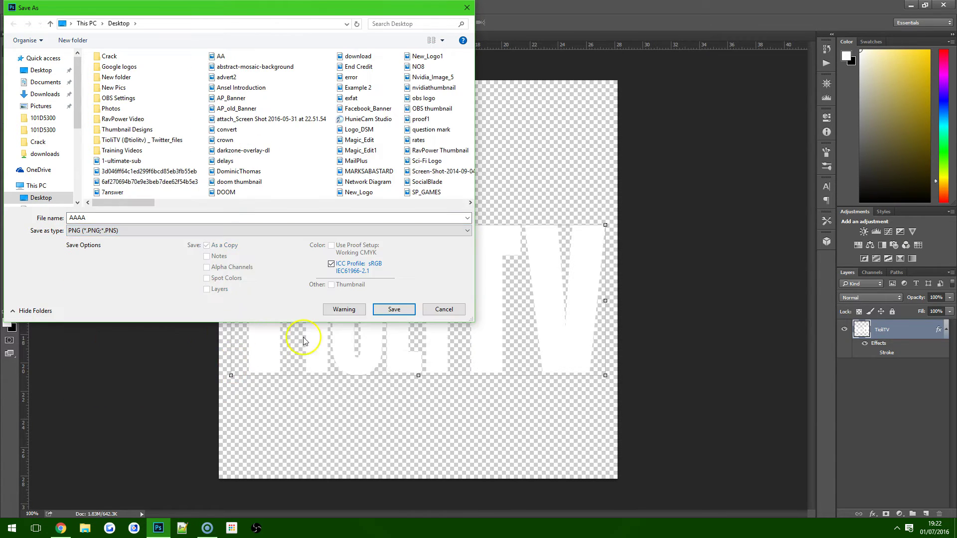
left_click(394, 308)
left_click(523, 163)
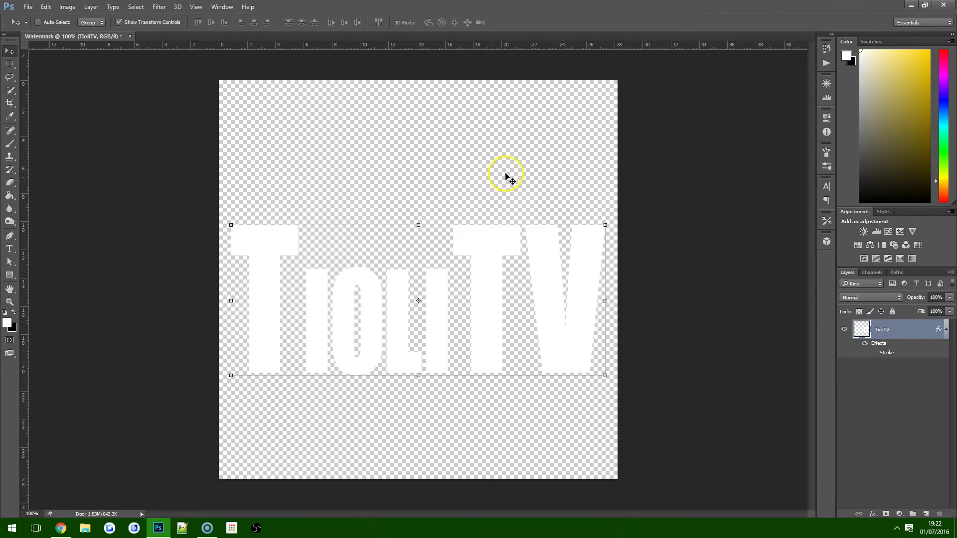
mouse_move(61, 529)
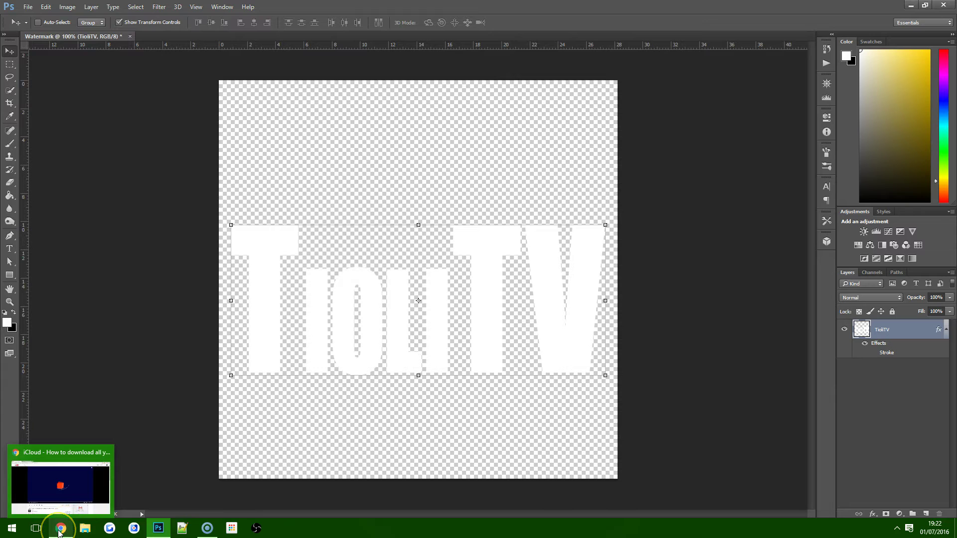
- Switch to Chrome and bring up the Creator Studio Channel > Branding tab
left_click(89, 494)
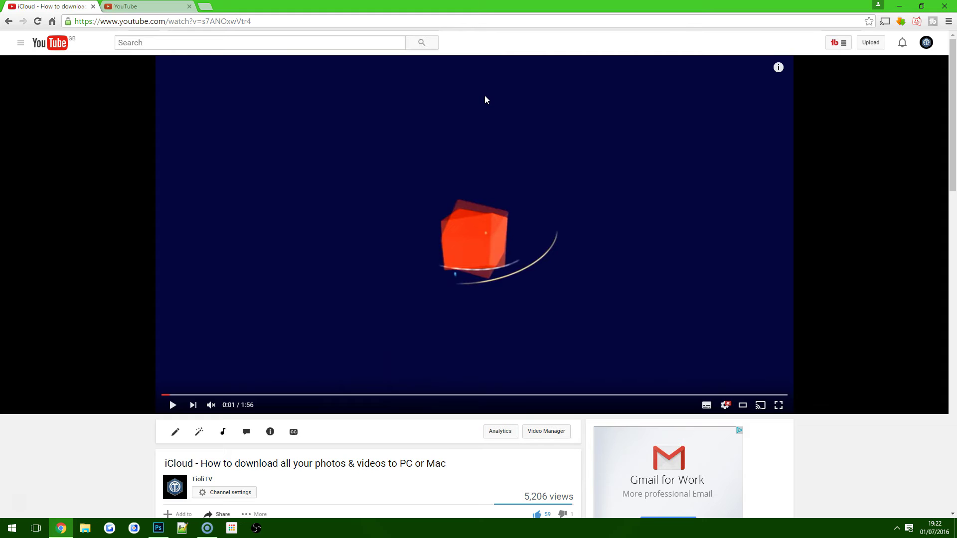
left_click(159, 8)
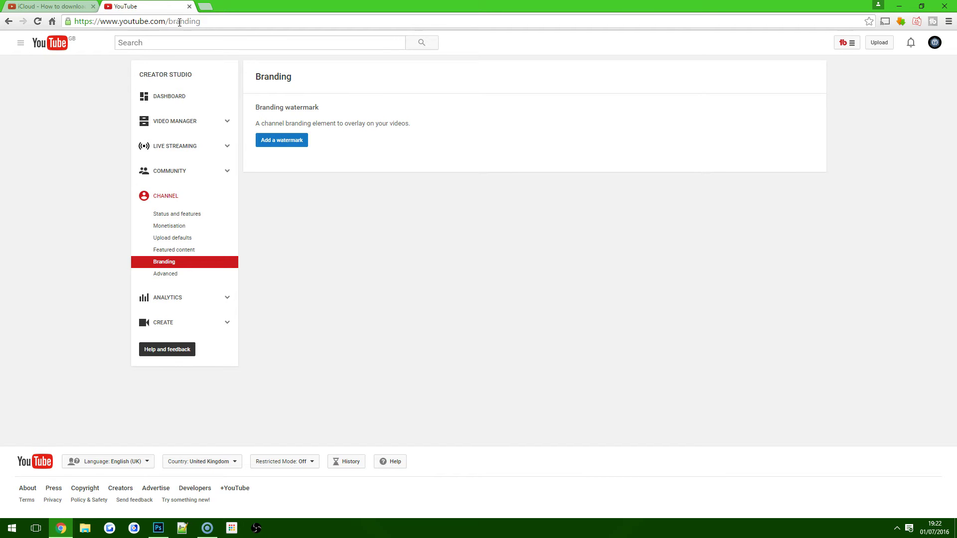
- Add a watermark and choose AAAA.png from the Desktop as the image to upload
left_click(290, 142)
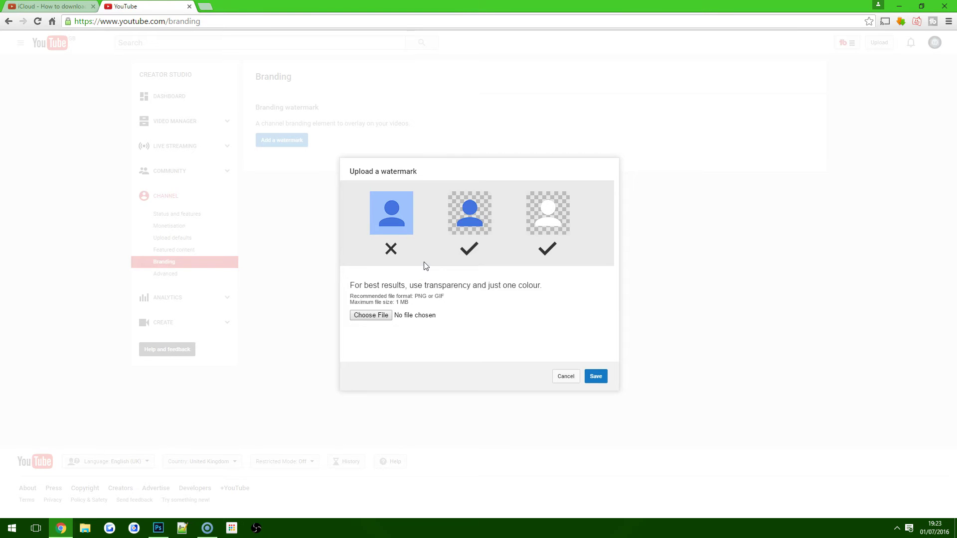
left_click(383, 314)
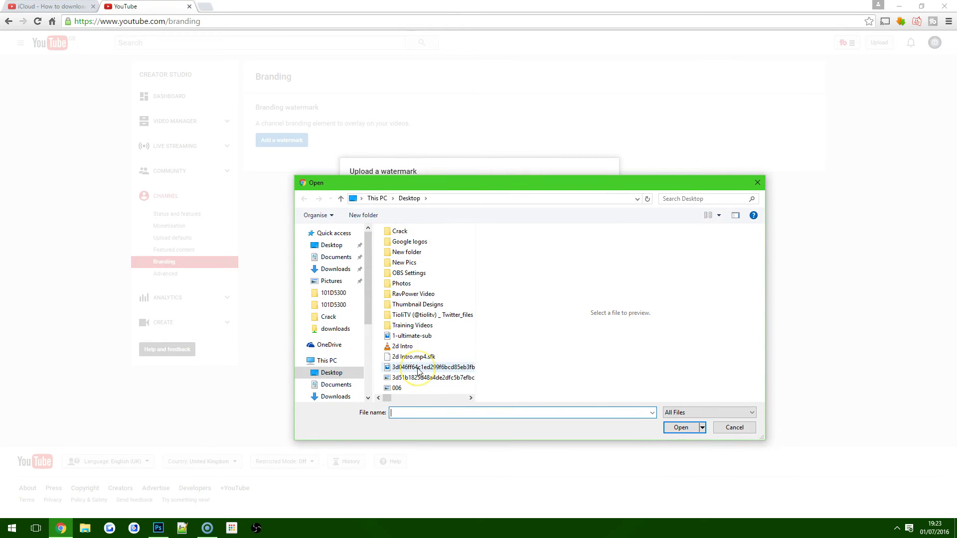
type("AAAA")
left_click(594, 421)
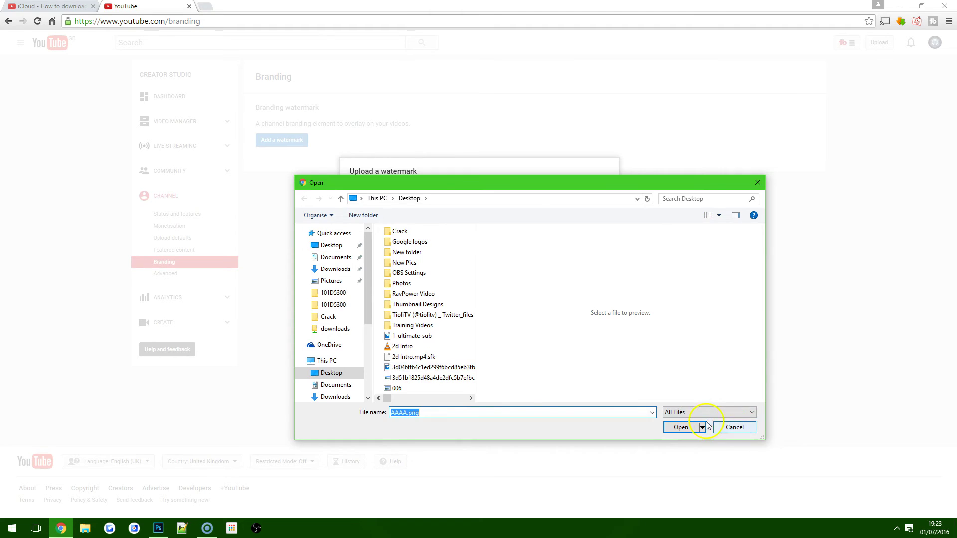
left_click(702, 427)
left_click(596, 376)
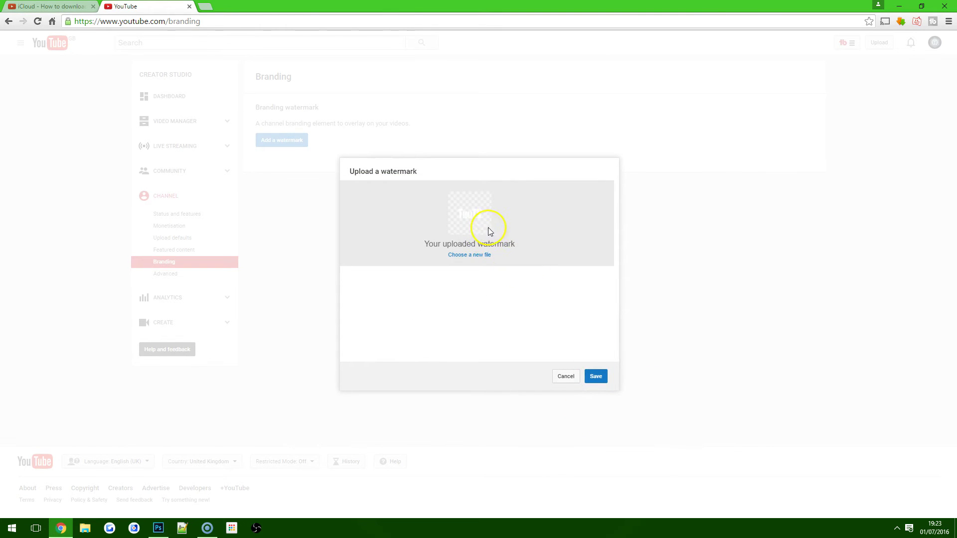
- Save the watermark with a customised start time of 00:10 and update it
left_click(595, 376)
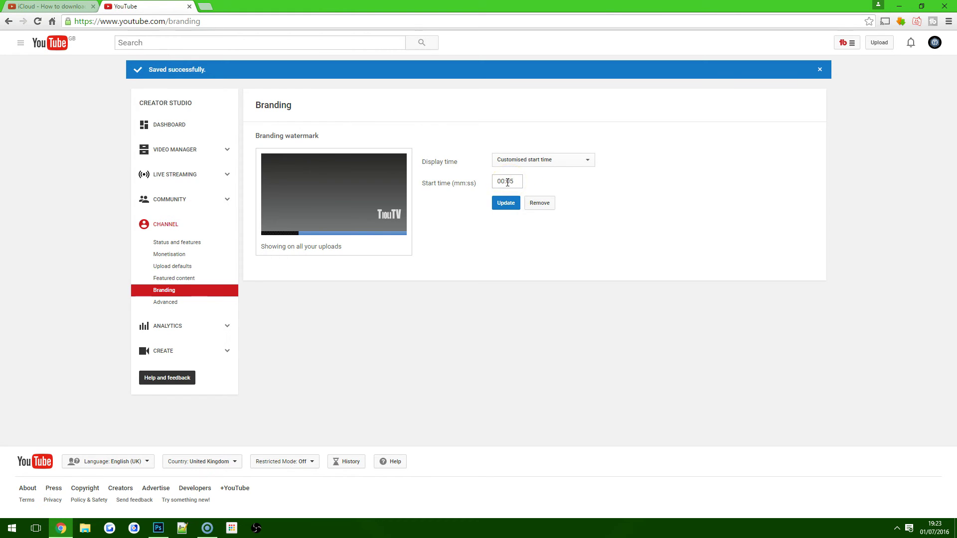
double_click(510, 181)
type("10")
left_click(527, 190)
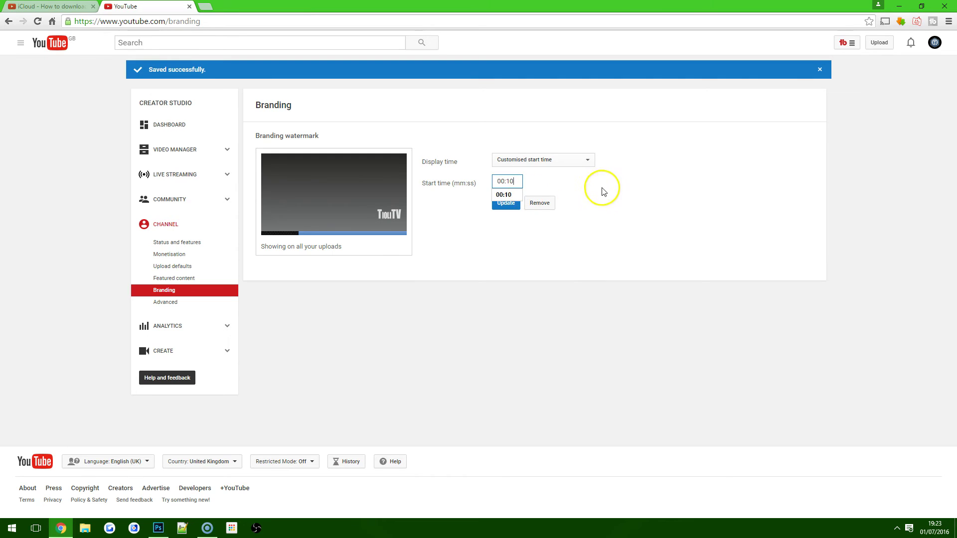
left_click(507, 203)
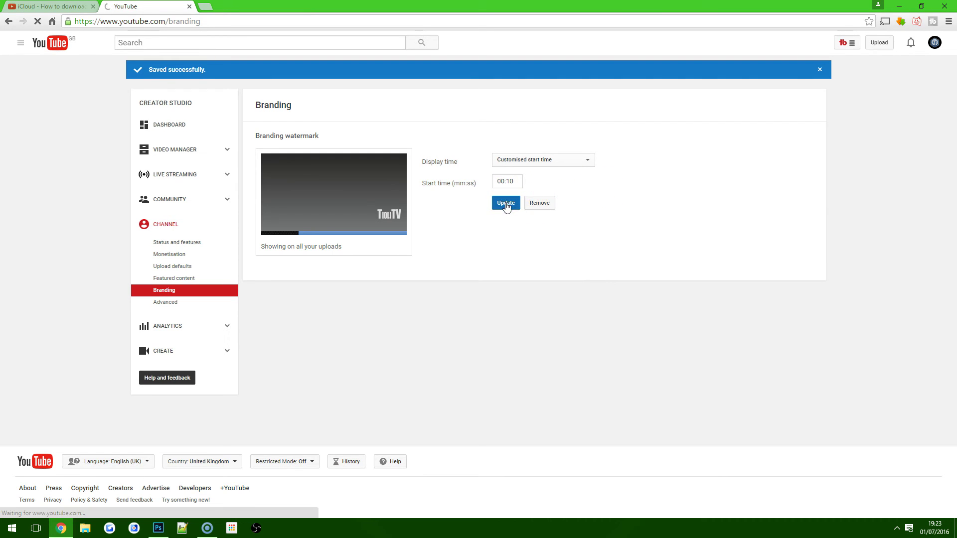
left_click(497, 246)
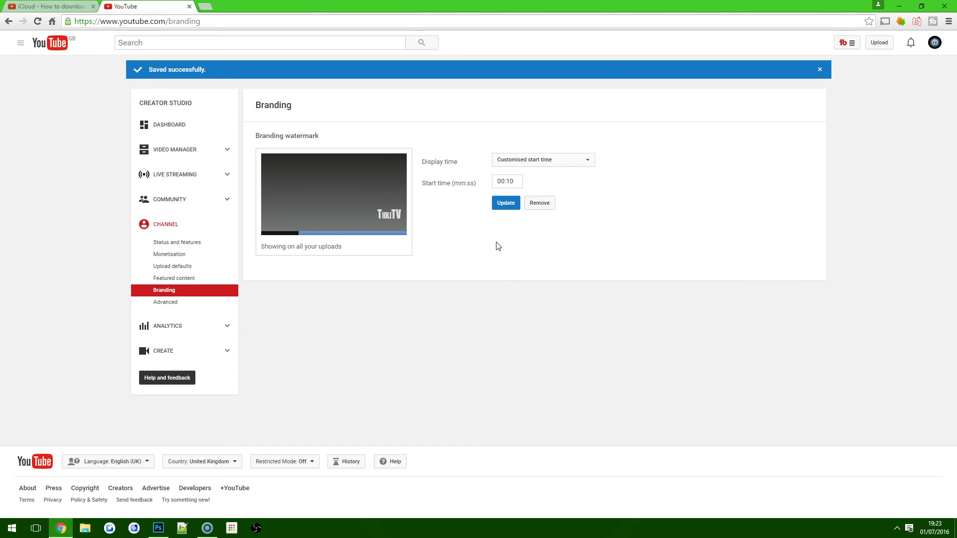
- Reload and play the iCloud tutorial video, dismiss the ad, and watch for the TioliTV watermark
left_click(51, 7)
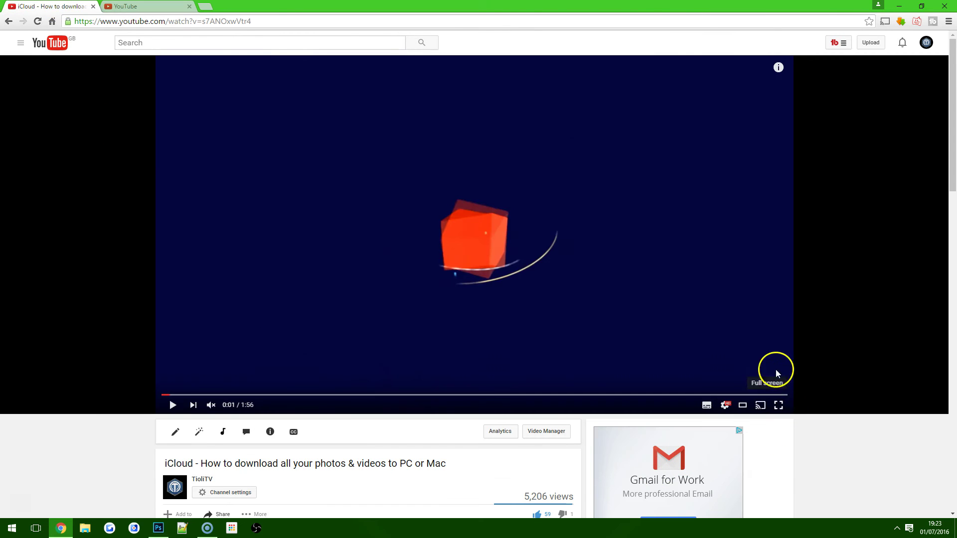
left_click(39, 20)
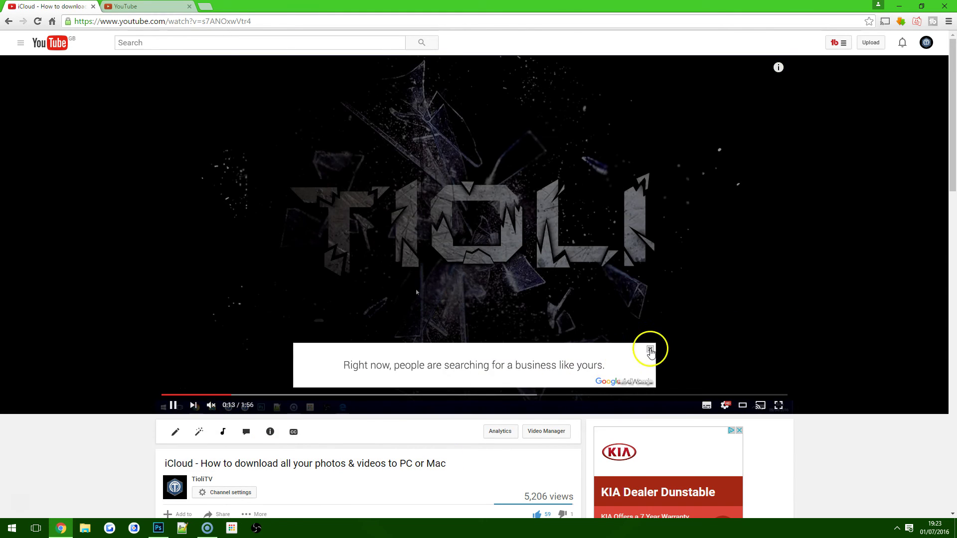
left_click(651, 352)
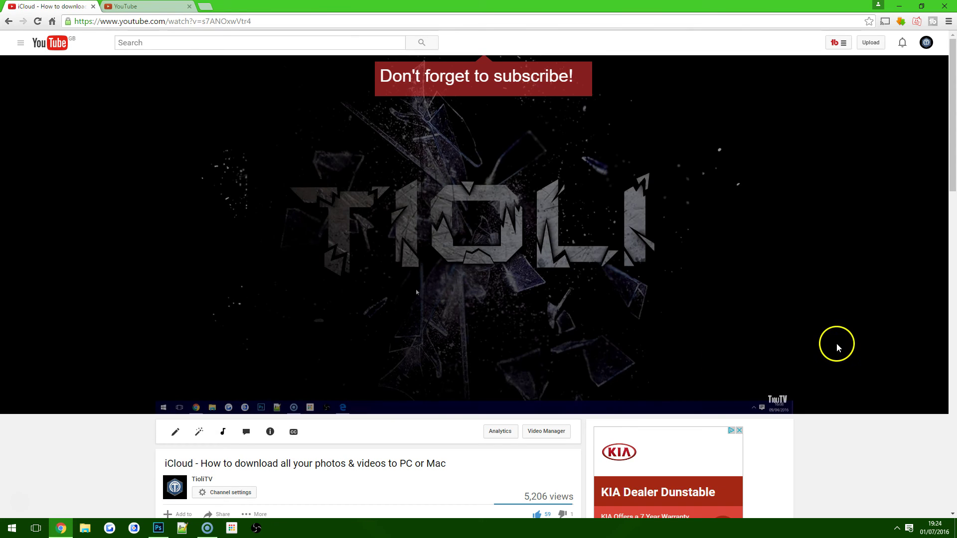